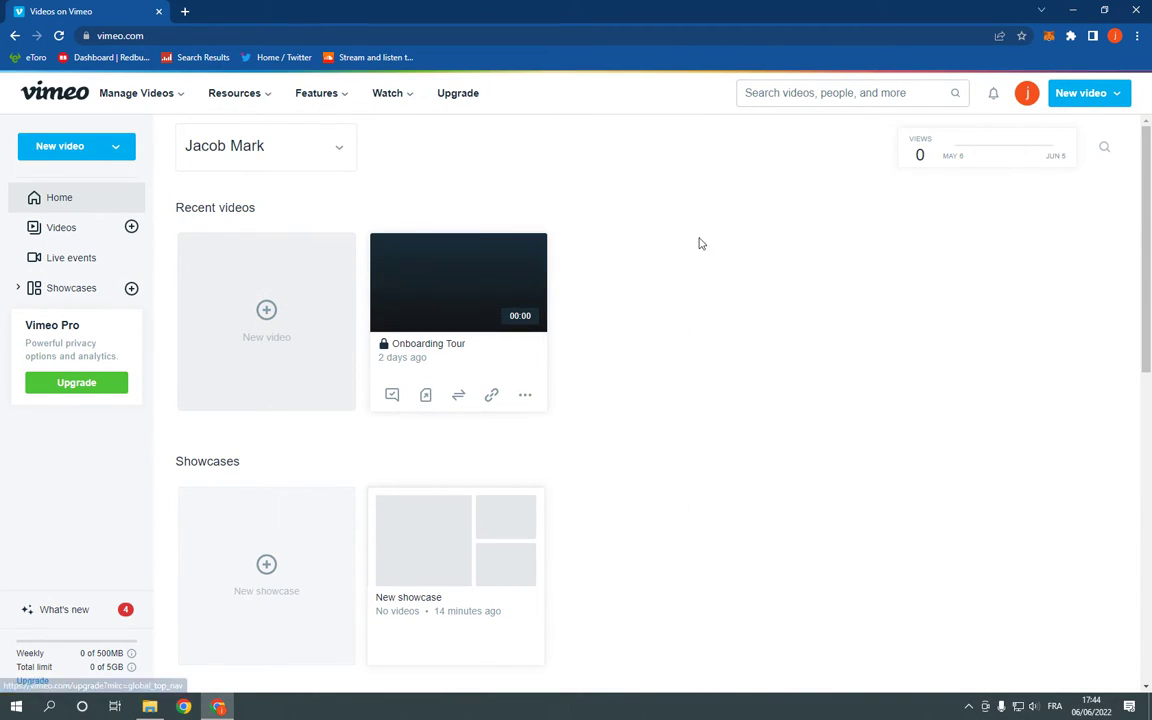
Step: Open Vimeo's My Messages page to view the empty private messages inbox
left_click(165, 35)
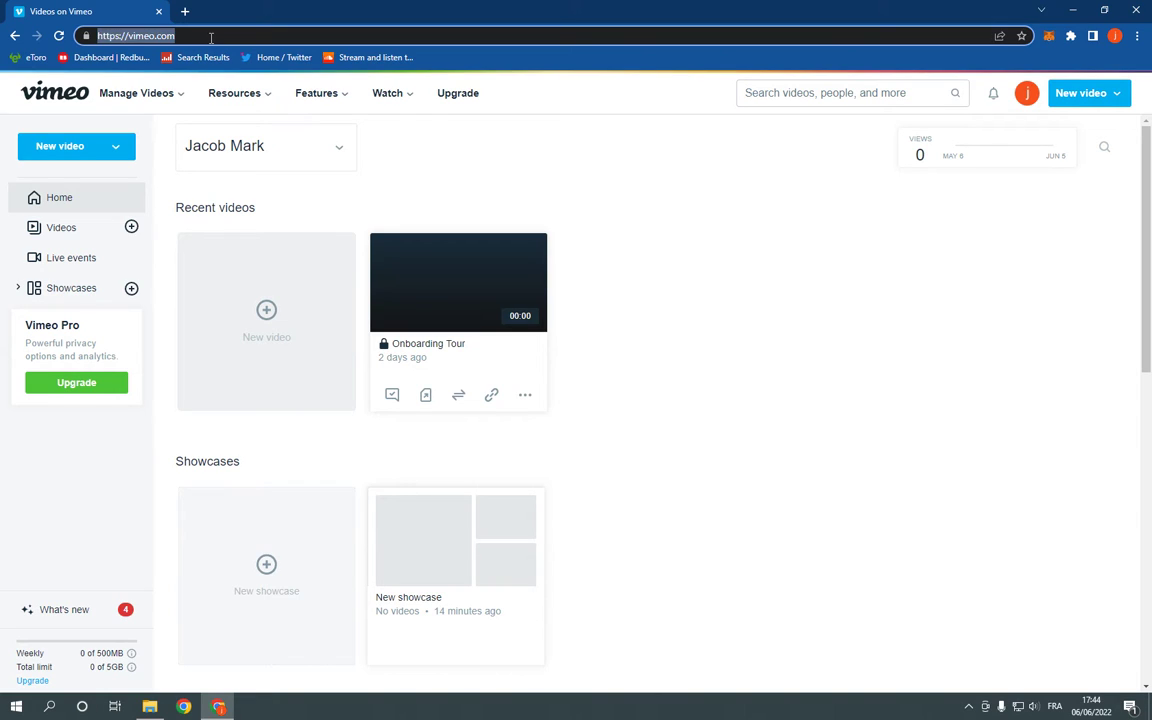
left_click(738, 276)
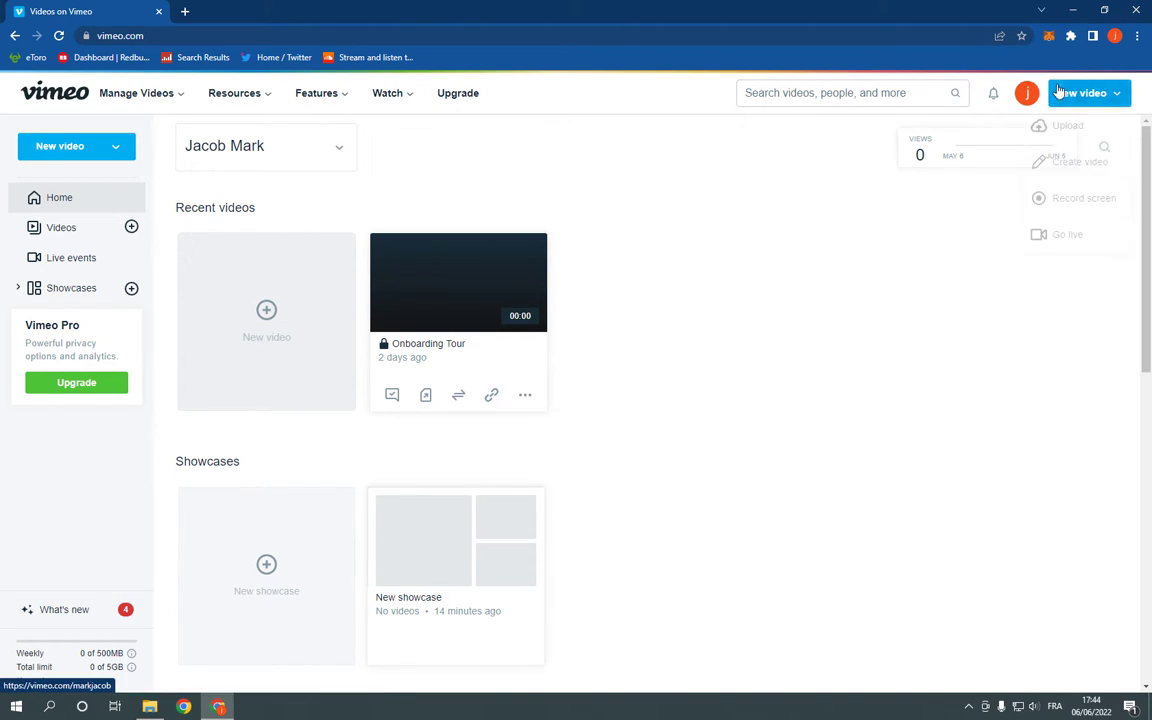
mouse_move(1027, 93)
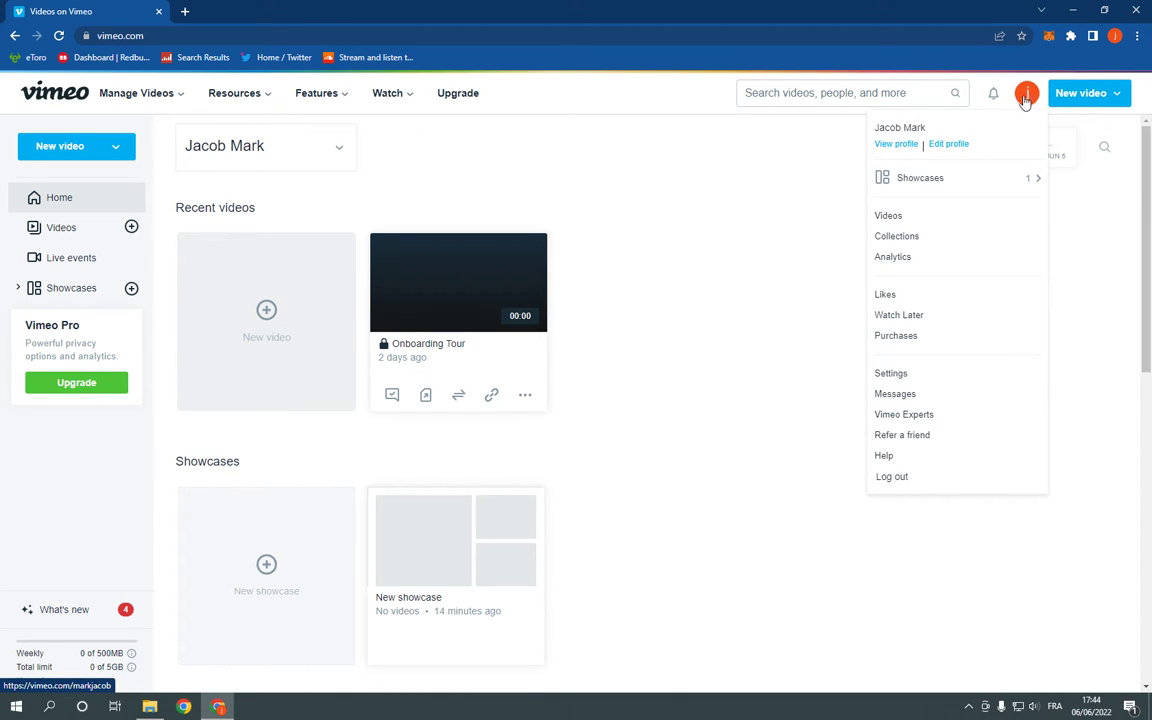
left_click(896, 394)
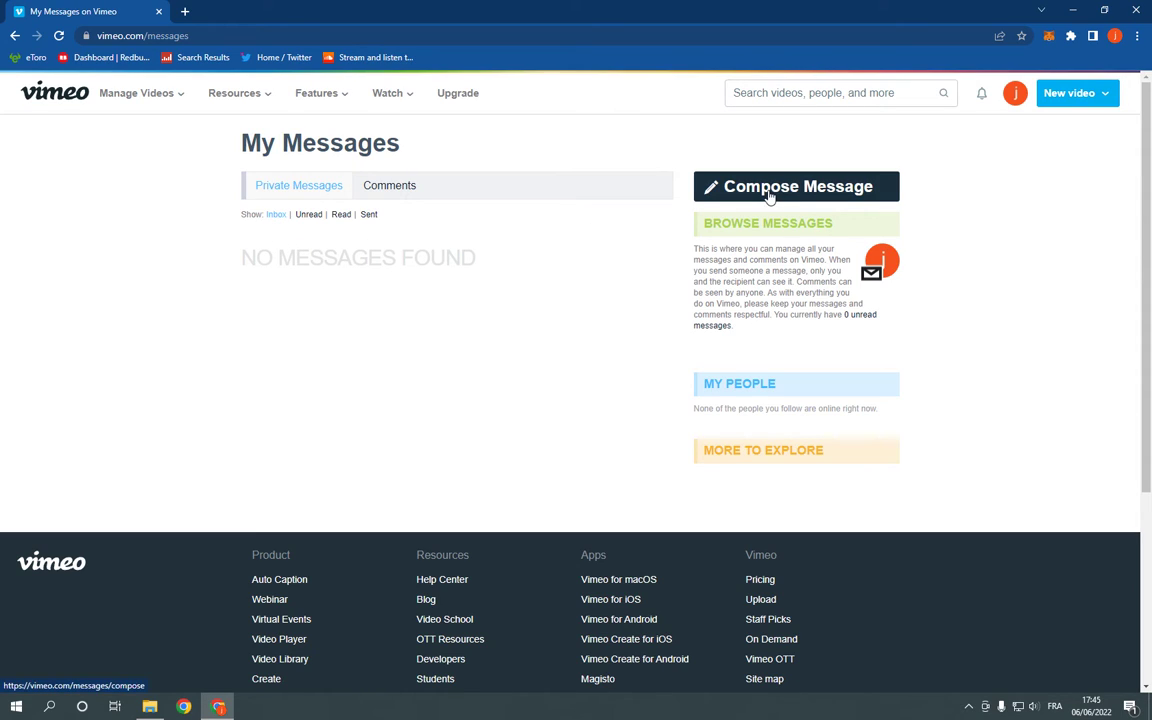
Step: Switch from private messages to the Comments tab, showing the empty Activity page
left_click(389, 185)
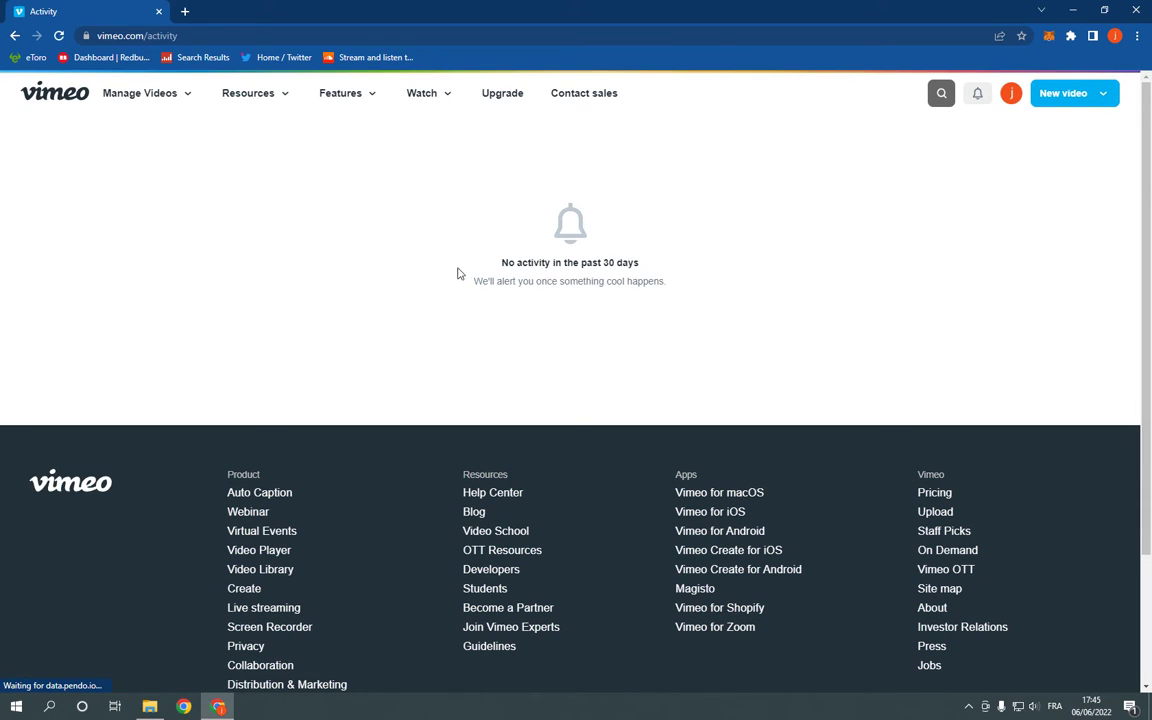
Step: Return from the empty Activity page to the Home dashboard via the Vimeo logo
left_click(75, 92)
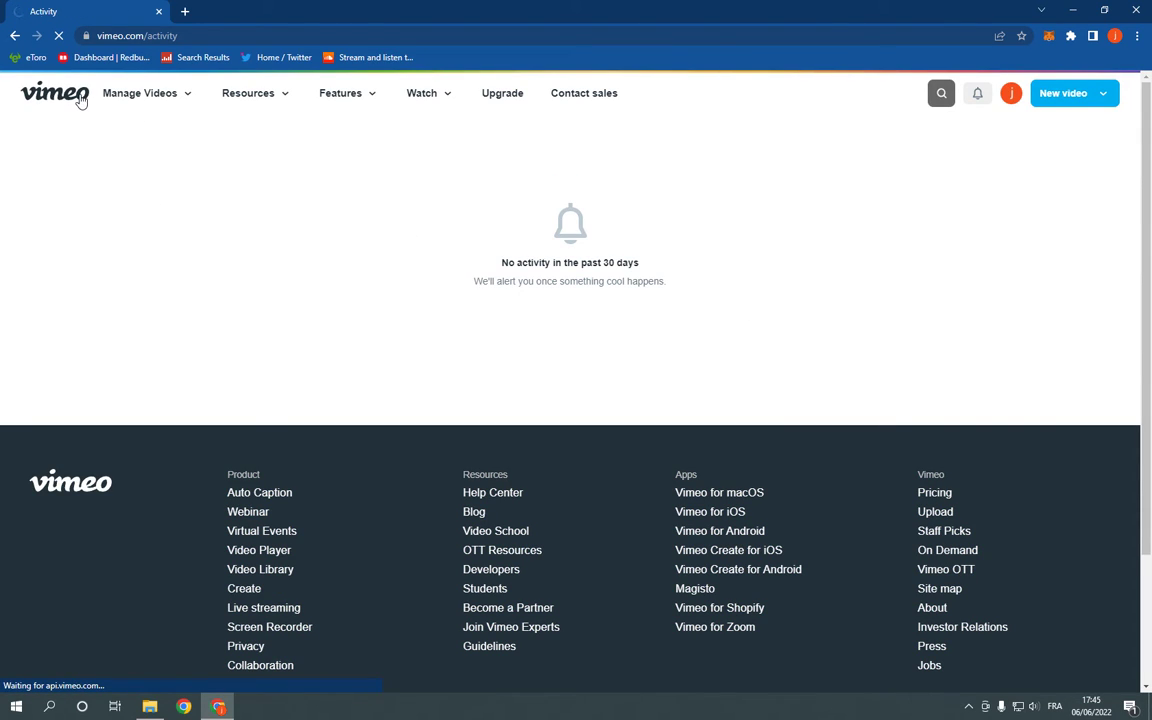